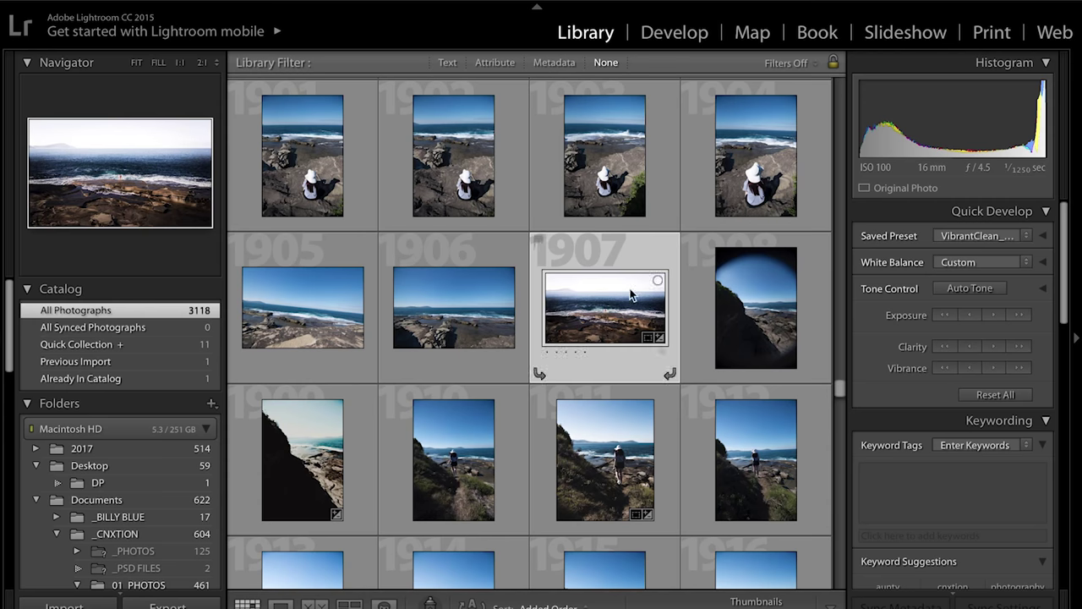
In Develop, compare with the original, then add a graduated filter across the horizon with slightly lower exposure.
click(669, 38)
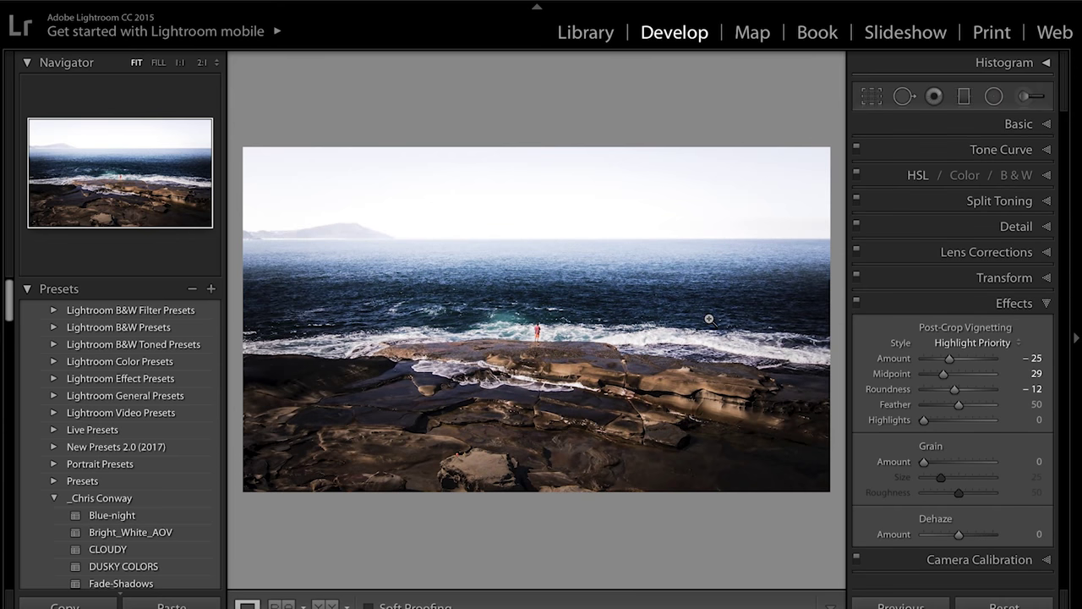
key(backslash)
key(backslash)
key(backslash)
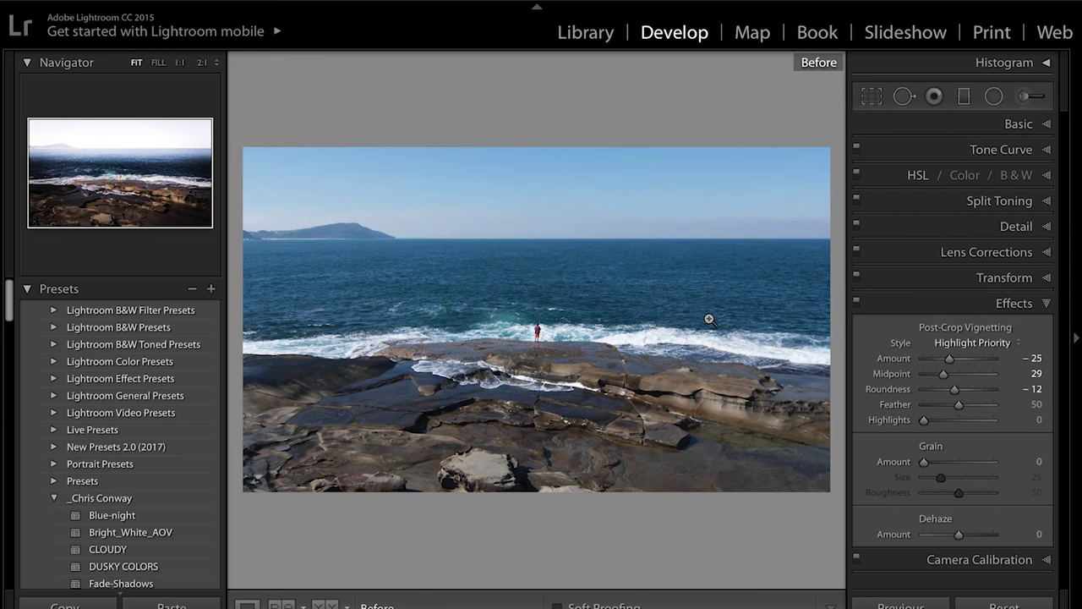
key(backslash)
key(backslash)
key(backslash)
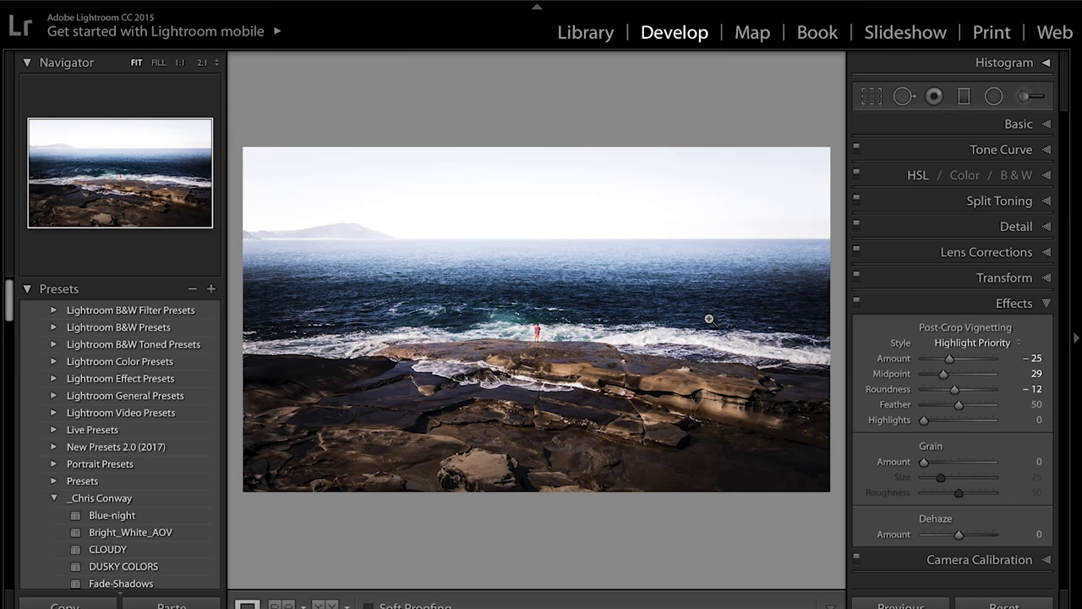
key(m)
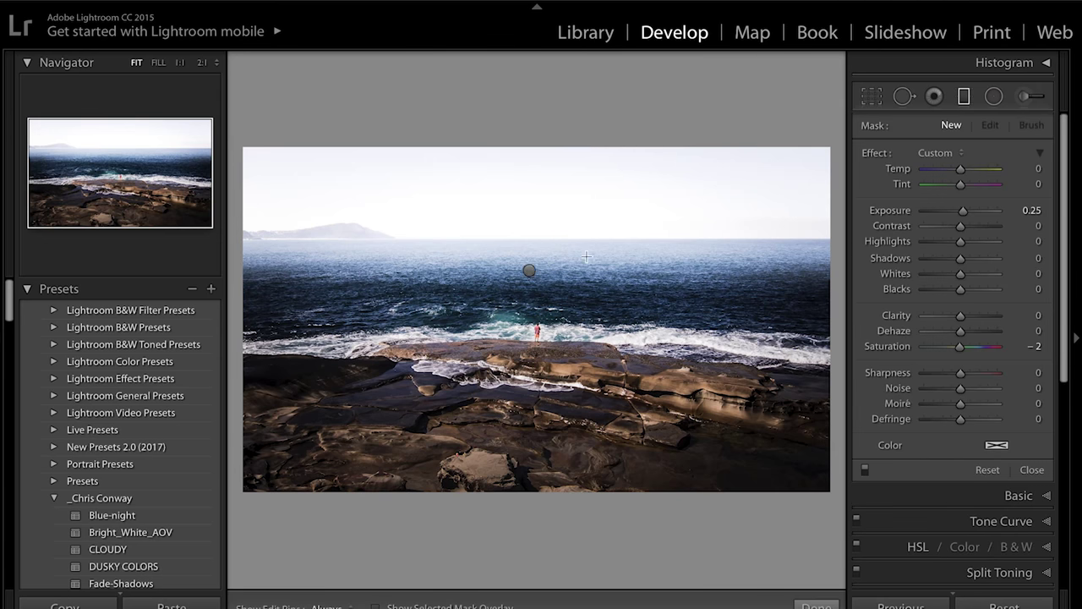
drag(529, 245, 530, 298)
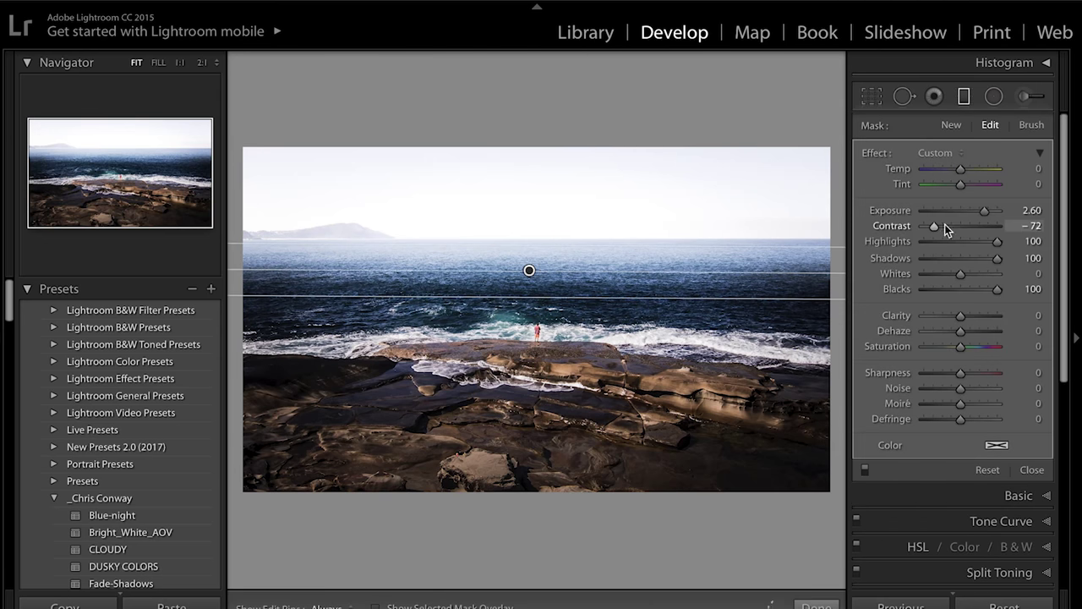
drag(984, 212, 982, 211)
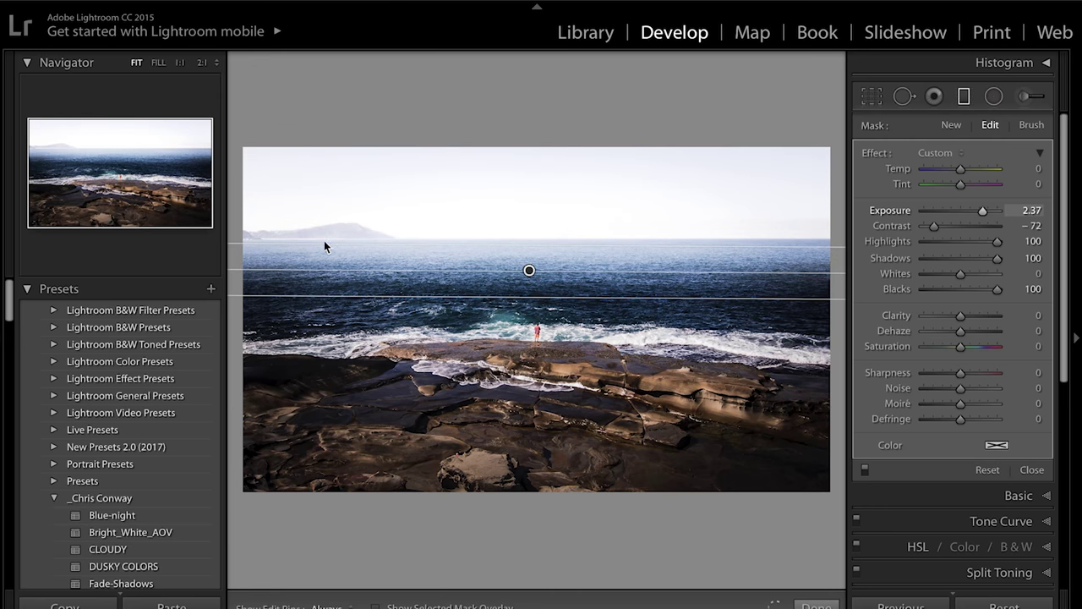
Heal away the headland on the left horizon with Spot Removal and open the photo in Photoshop CC 2017.
click(904, 95)
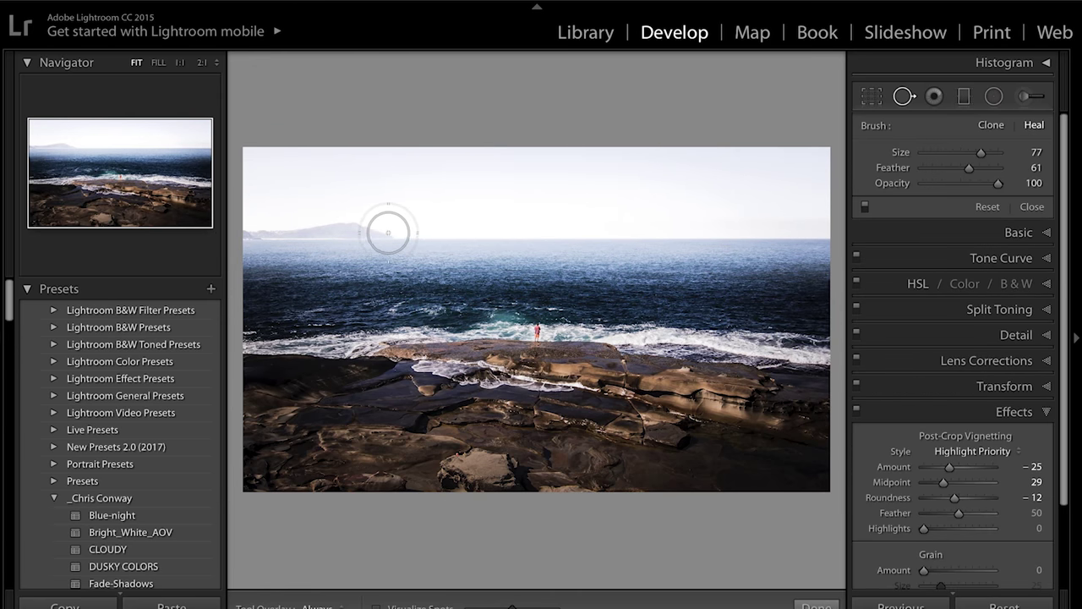
drag(391, 235, 250, 238)
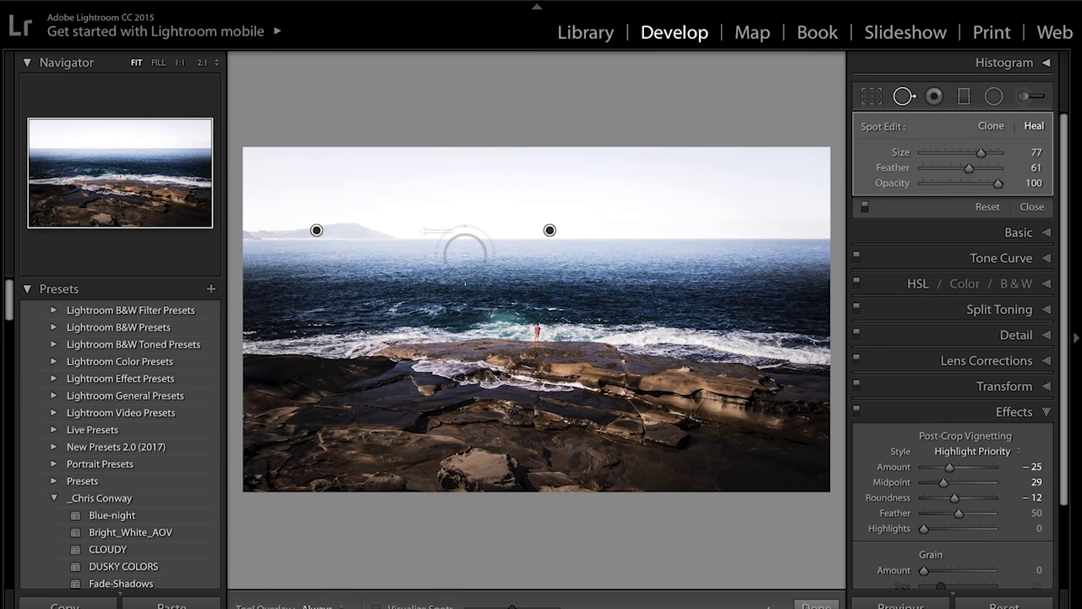
key(q)
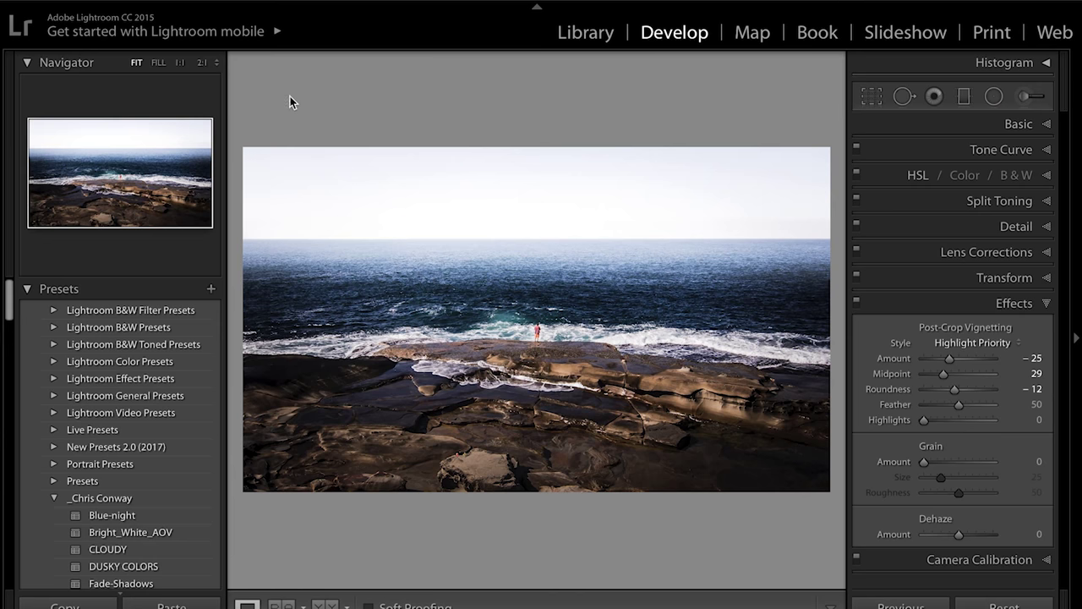
click(262, 0)
mouse_move(271, 60)
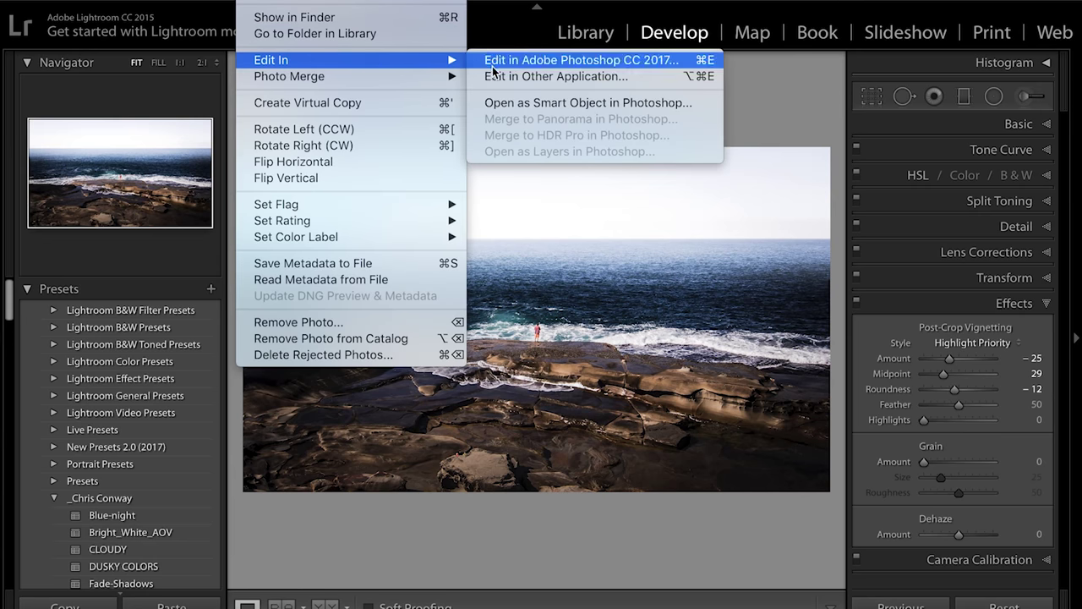
click(577, 60)
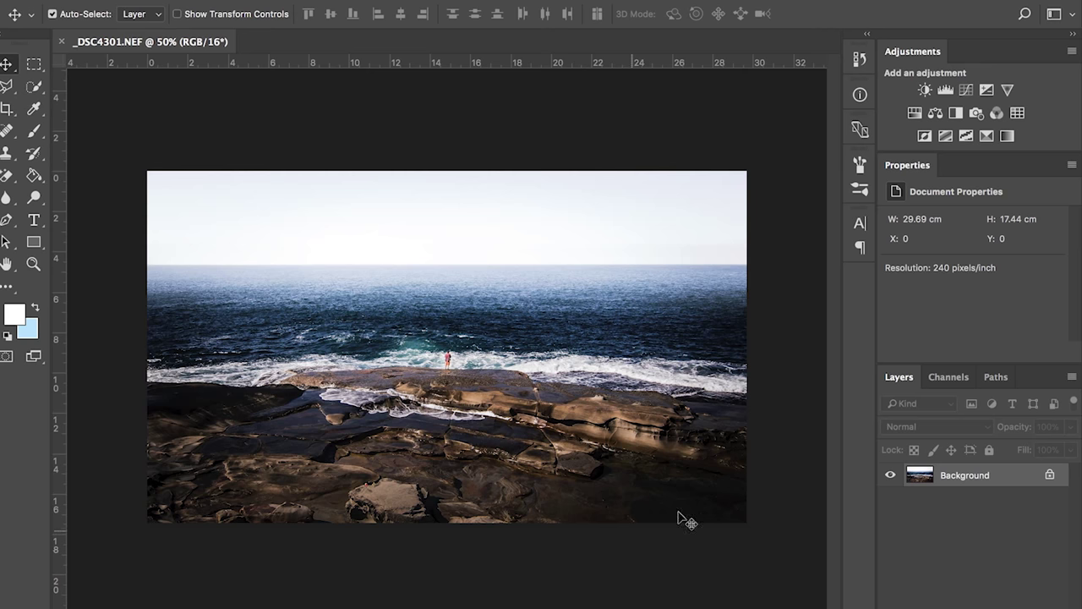
Unlock the Background layer and copy the left part of the image, up to the man, onto a new layer.
click(1048, 477)
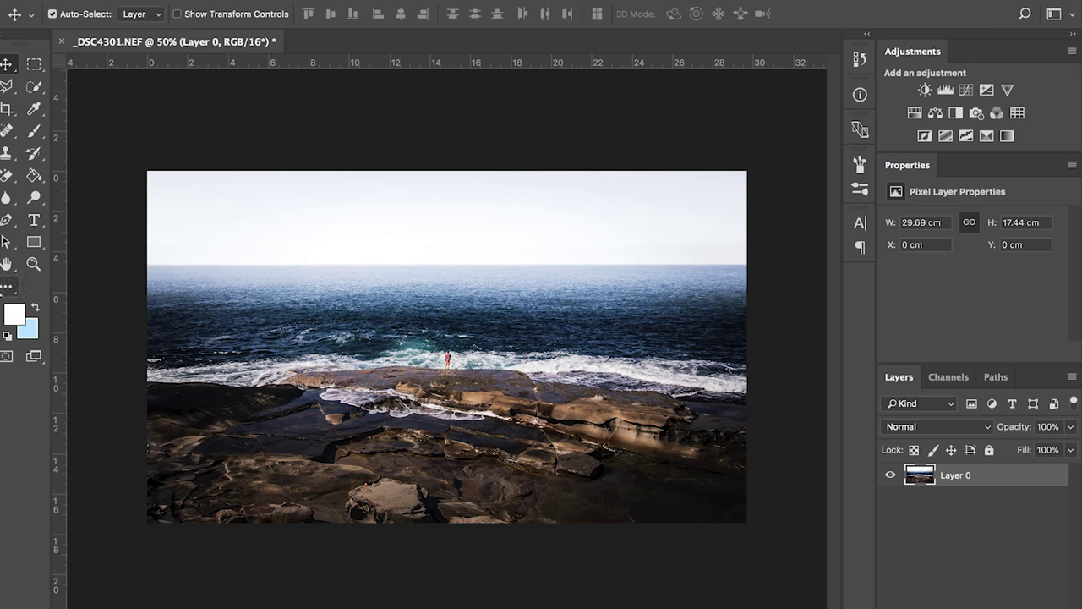
click(33, 64)
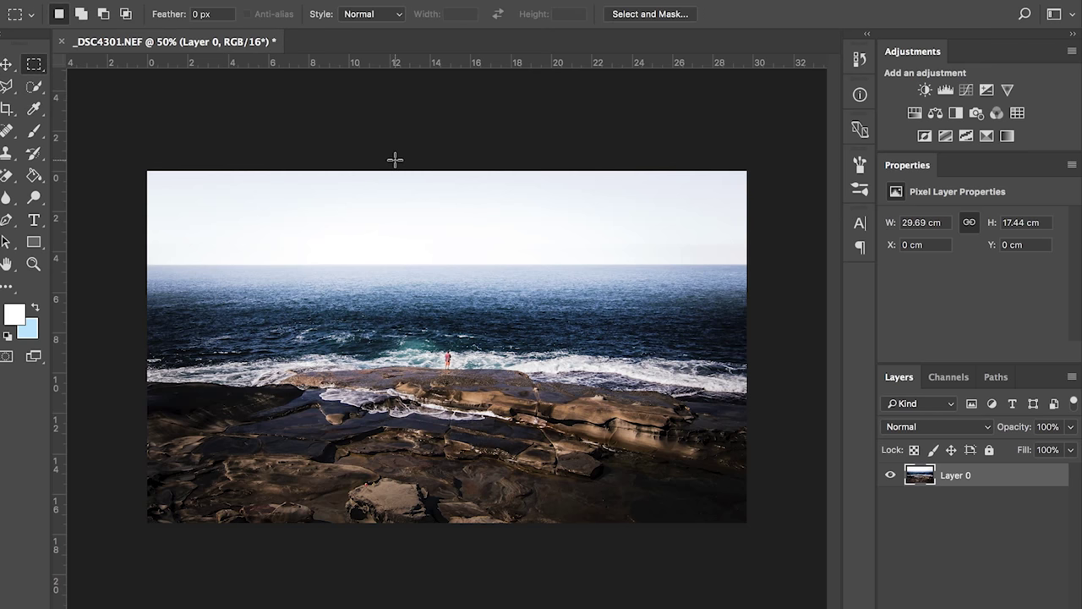
drag(394, 160, 135, 596)
key(ctrl+j)
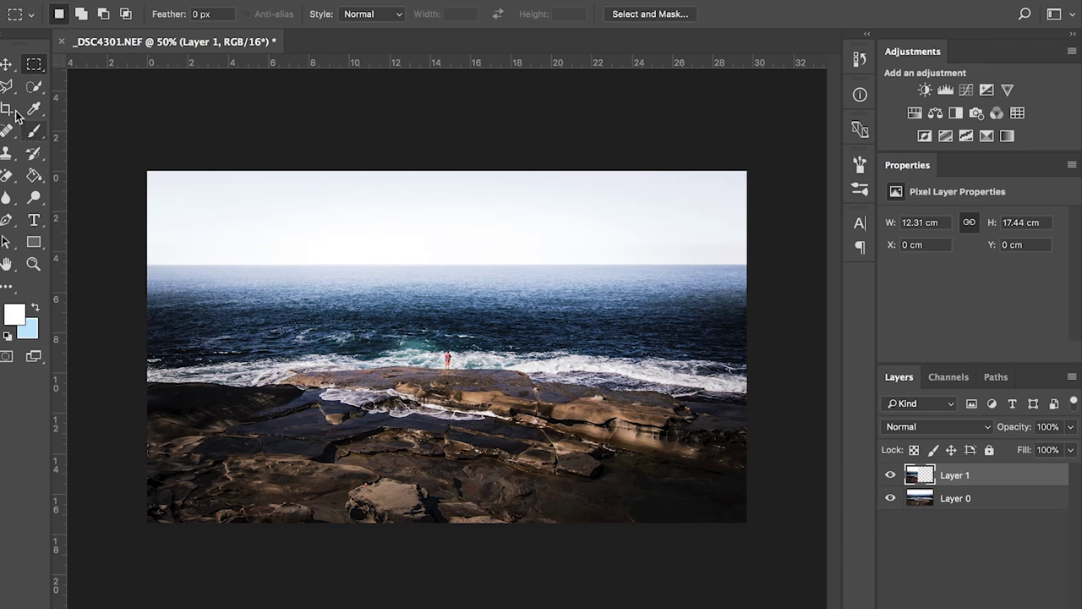
Flip the copied layer horizontally and move it to the right side to mirror the scene.
click(6, 64)
key(ctrl+t)
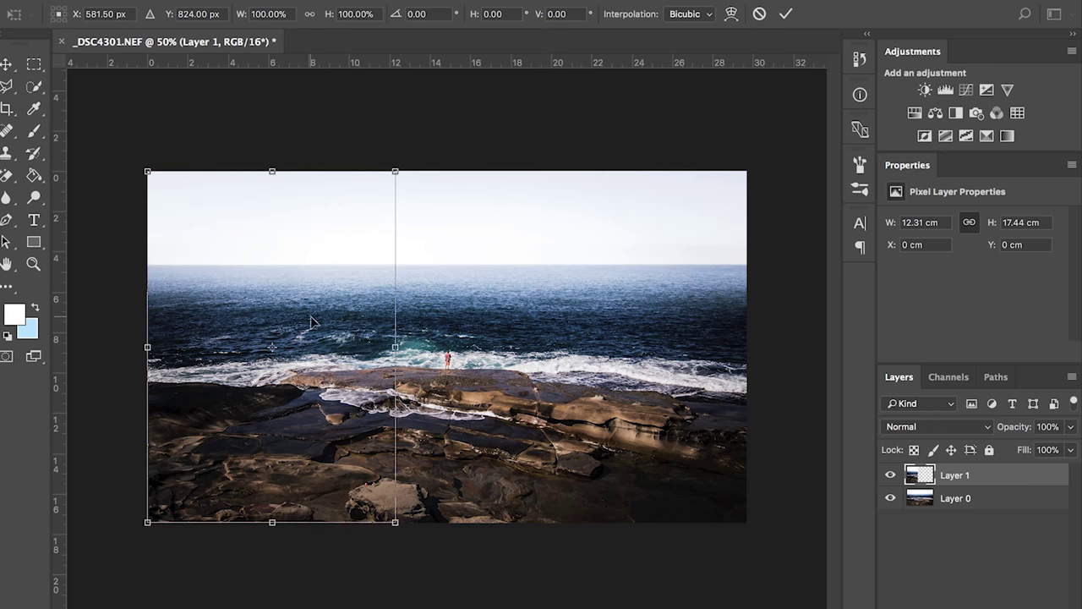
right_click(313, 314)
click(369, 531)
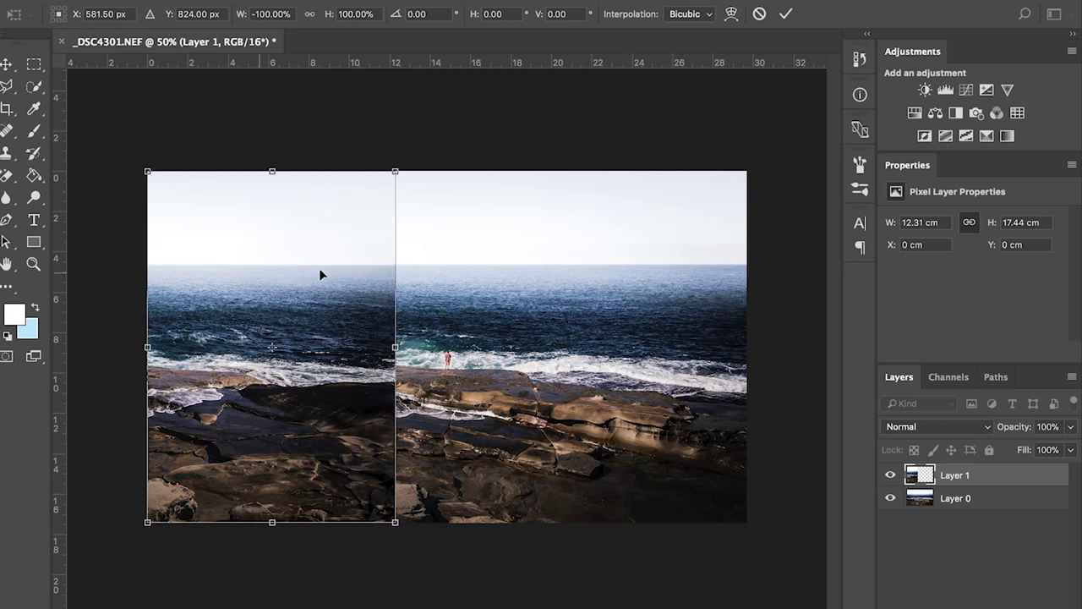
mouse_move(318, 268)
mouse_down()
mouse_move(681, 263)
mouse_move(613, 268)
mouse_up()
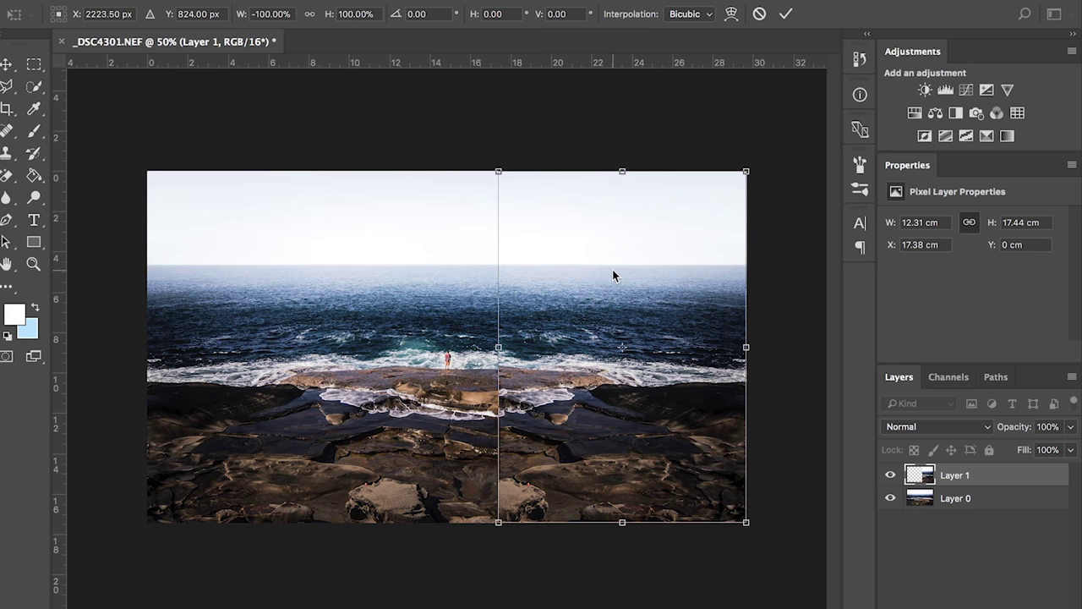
key(Return)
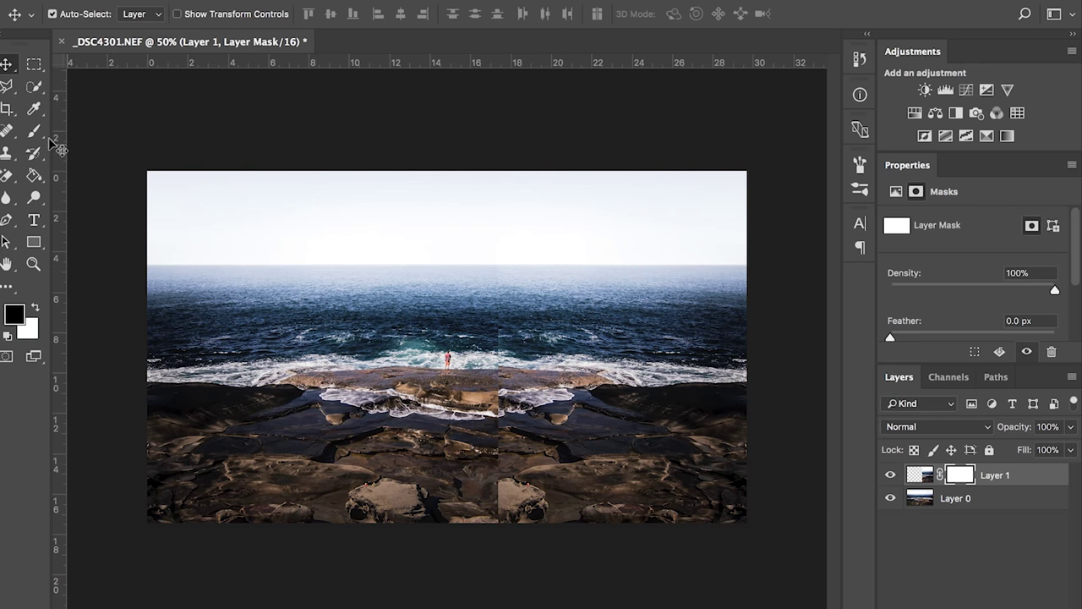
Add a layer mask to Layer 1 and paint over the center seam with a fully soft 500 px brush.
key(b)
click(77, 14)
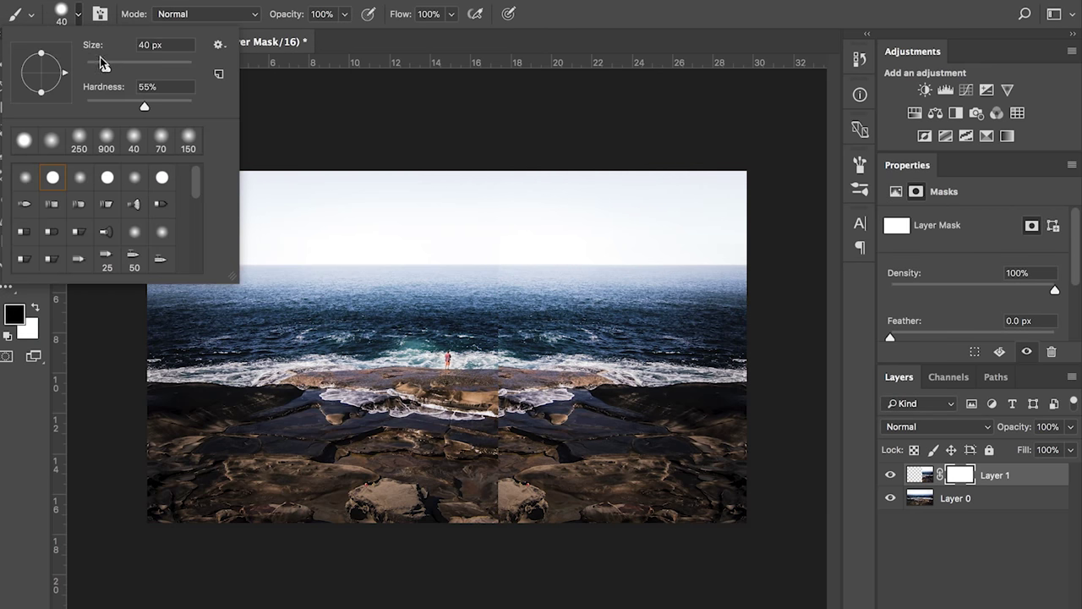
drag(140, 108, 78, 110)
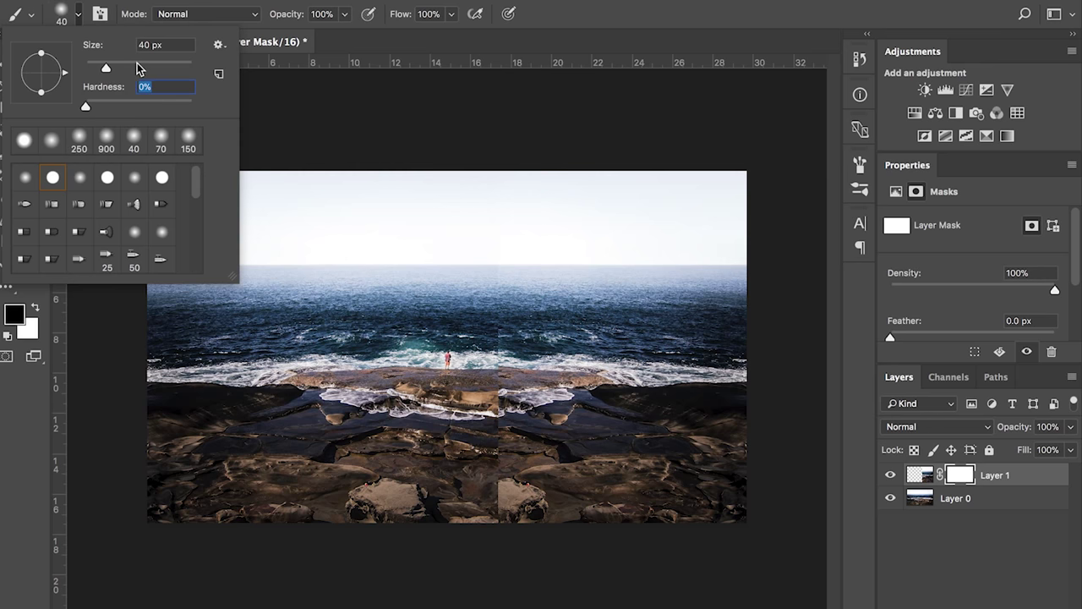
mouse_move(135, 68)
mouse_down()
mouse_move(186, 67)
mouse_move(167, 68)
mouse_up()
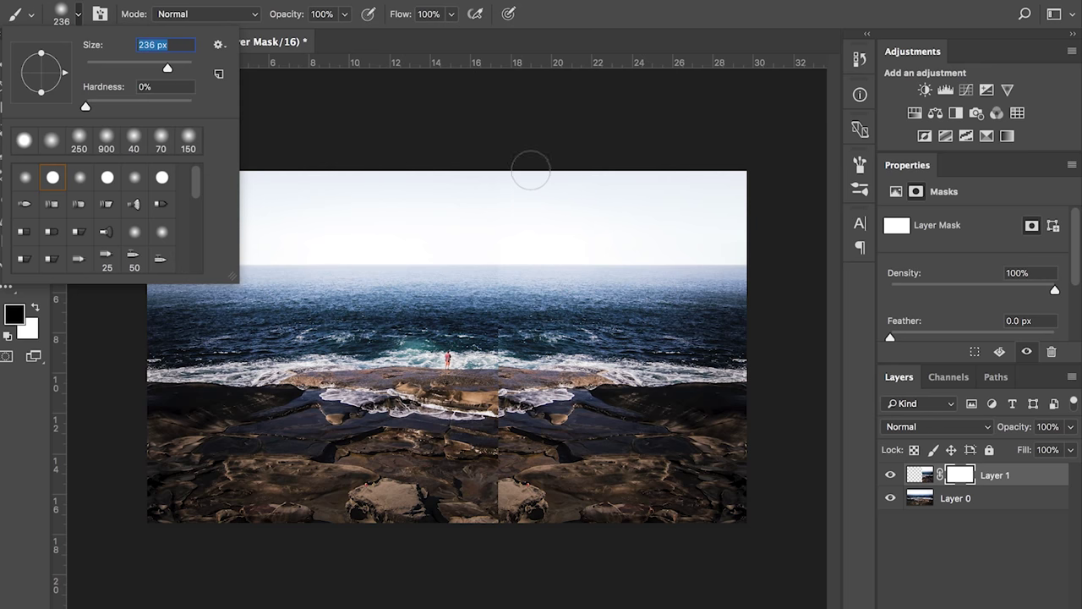
text(250)
key(Return)
key(bracketright)
key(bracketright)
key(bracketright)
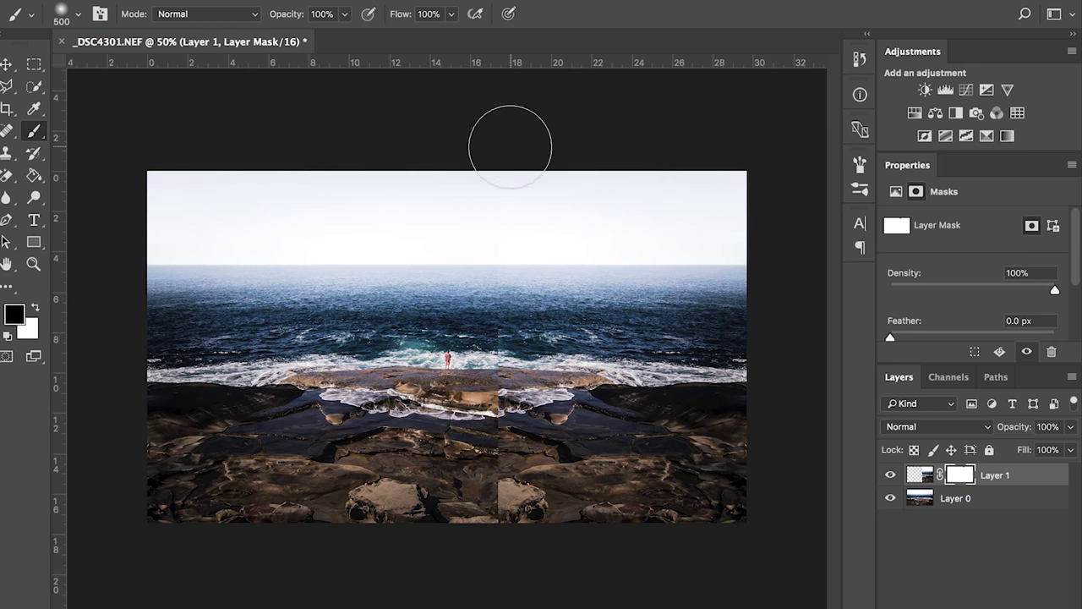
drag(502, 330, 495, 554)
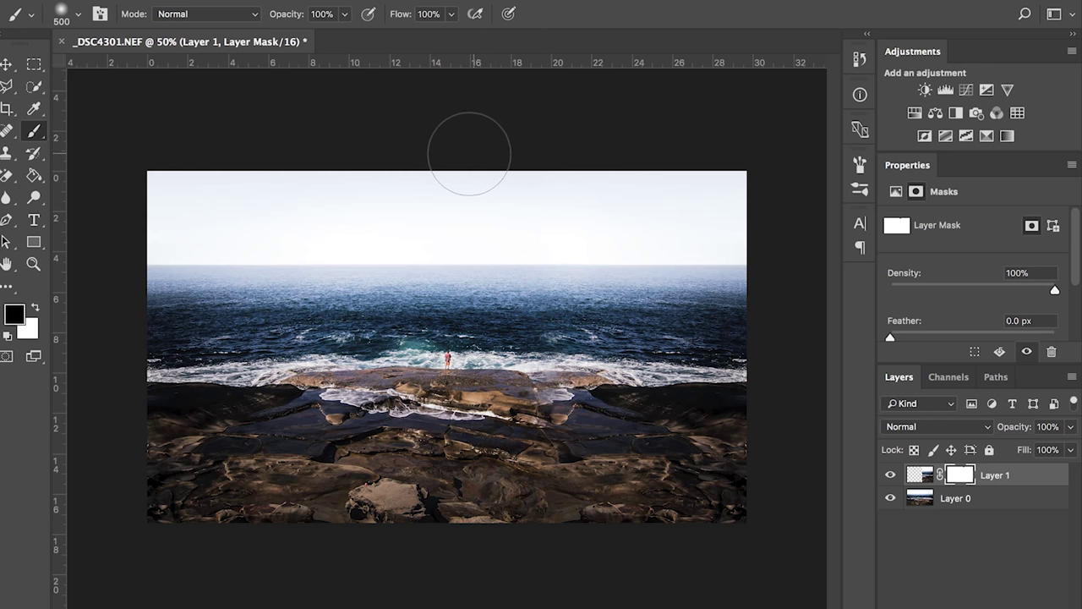
click(7, 64)
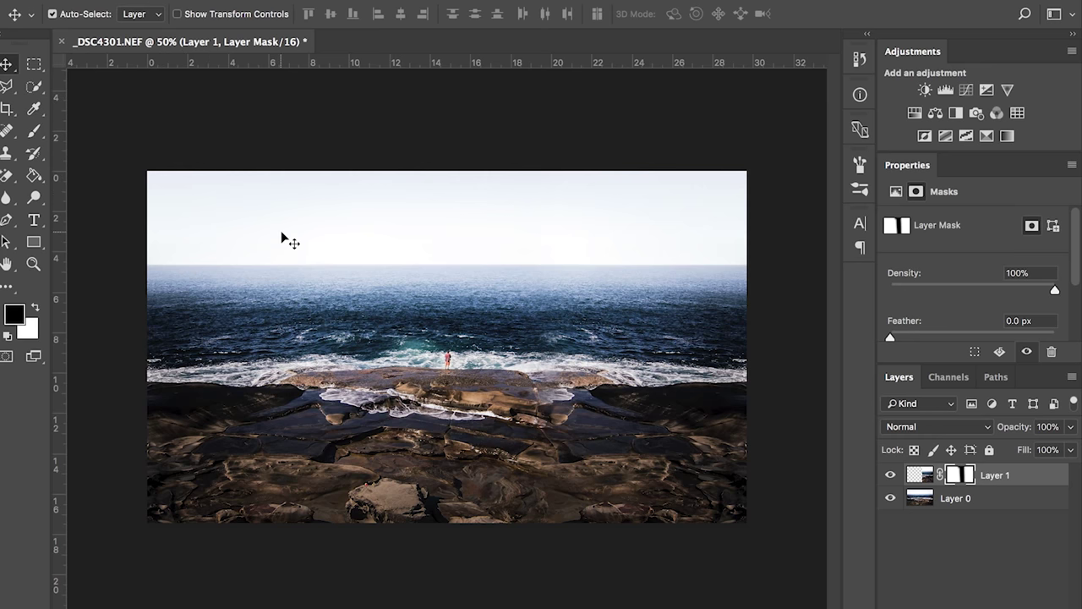
Select both layers and merge them into a single layer.
click(920, 476)
shift+click(921, 498)
right_click(915, 480)
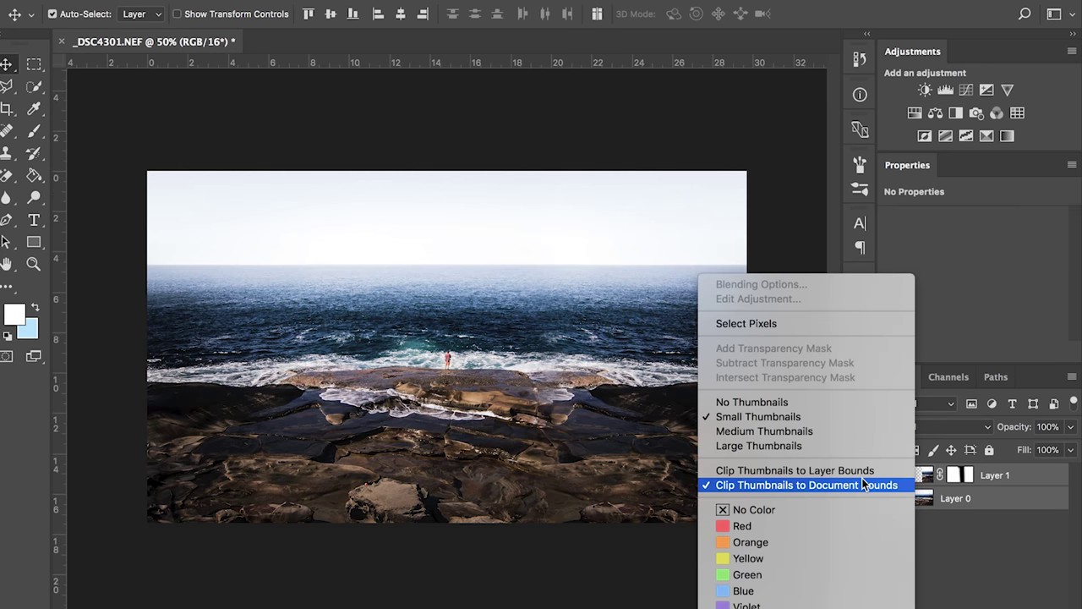
click(979, 445)
right_click(996, 473)
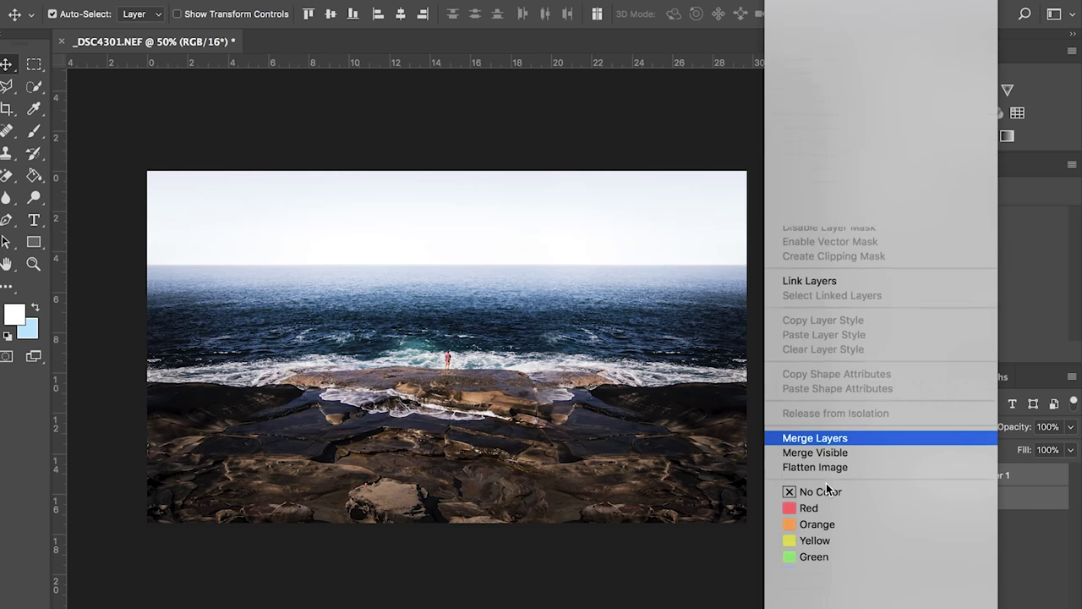
click(819, 404)
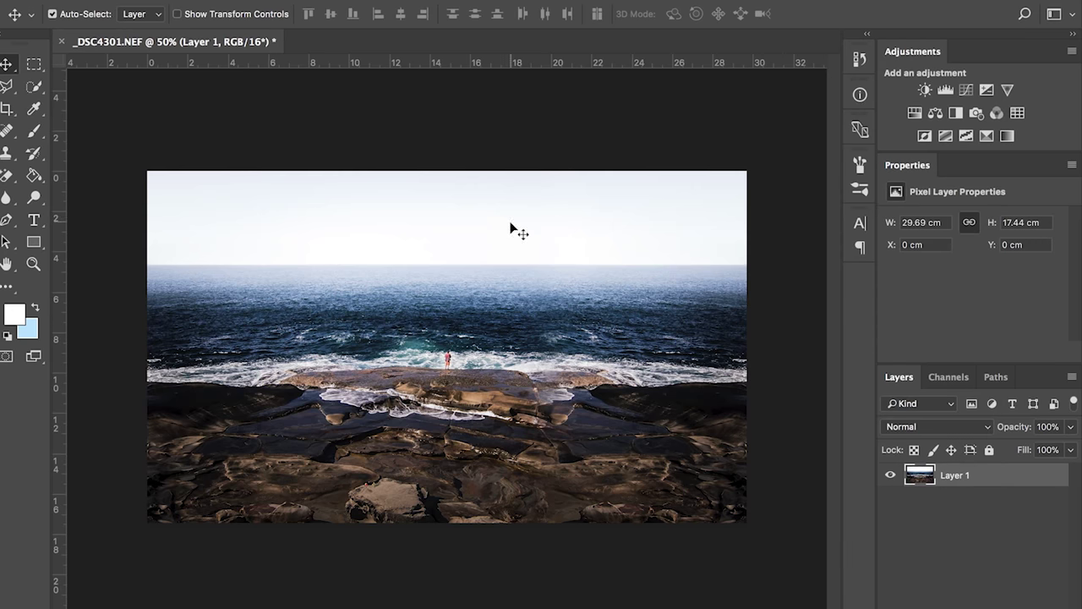
Resize the image to a 2805 × 2805 pixel square via Image Size.
click(222, 0)
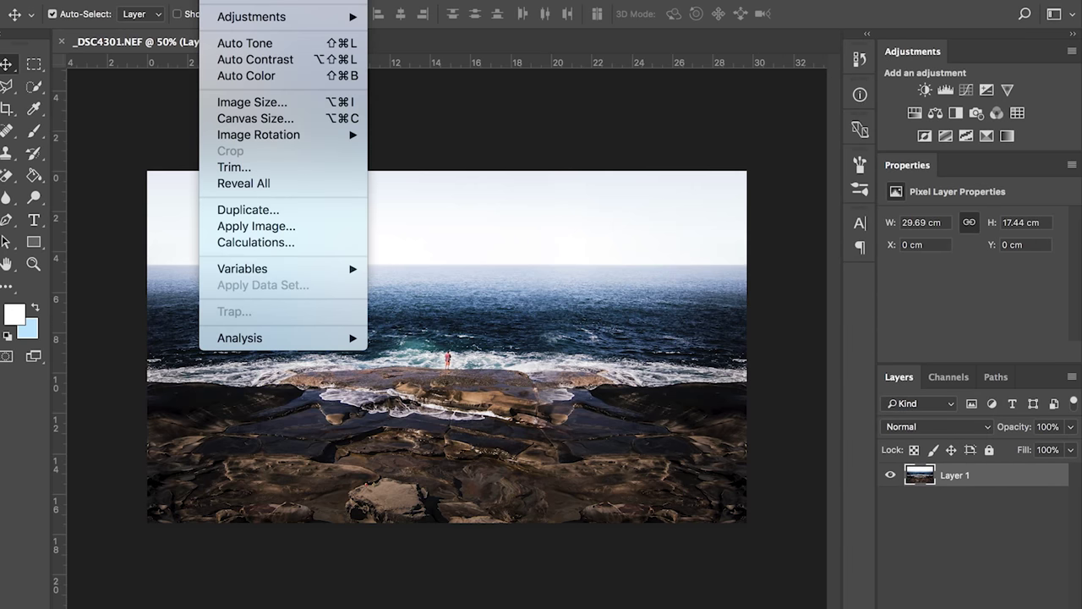
click(237, 100)
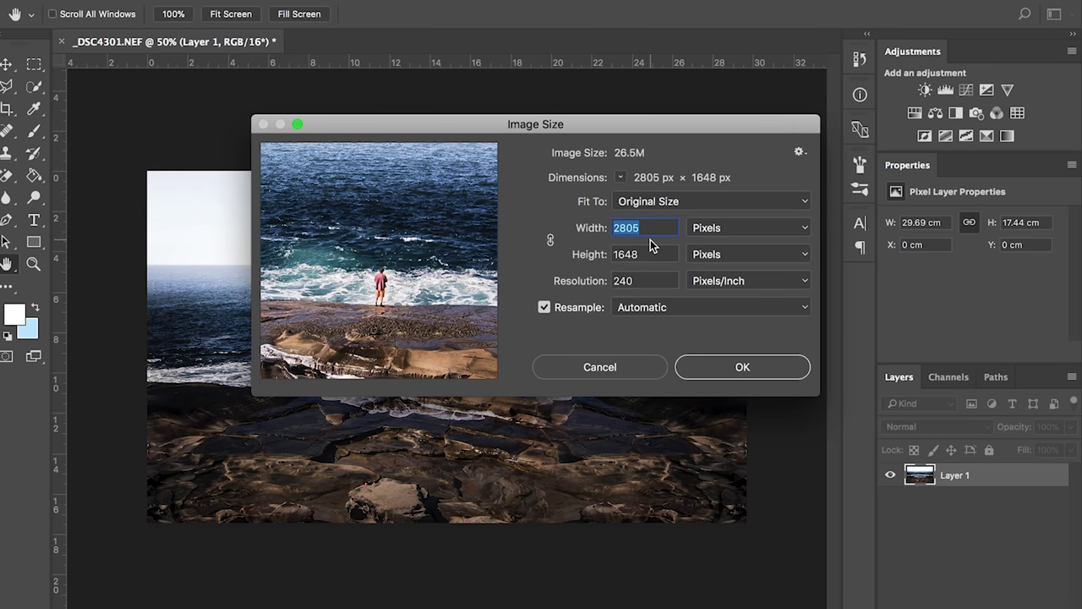
key(Tab)
text(2805)
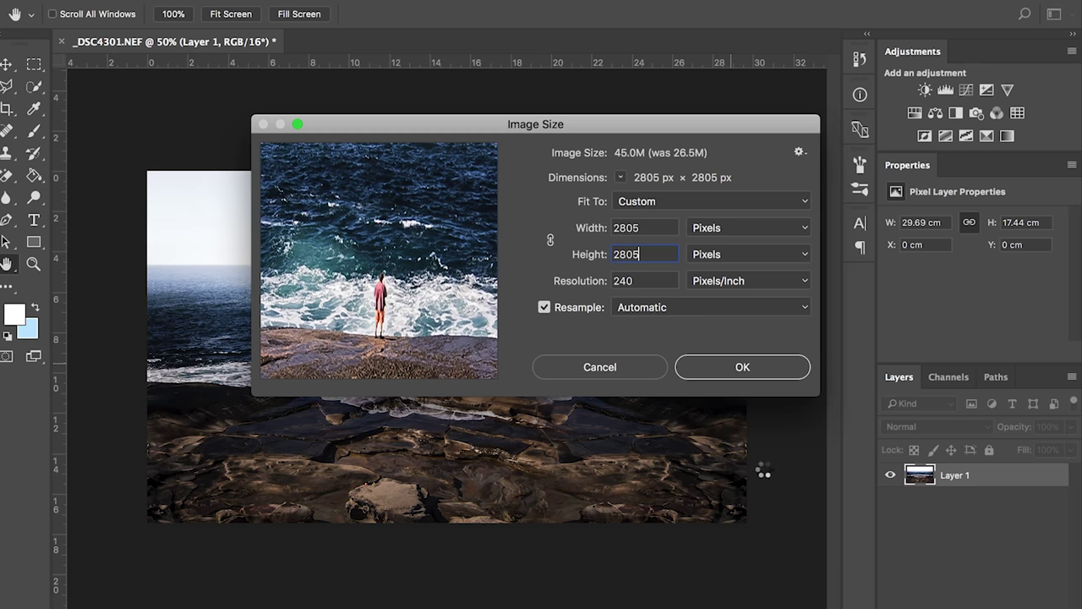
key(Return)
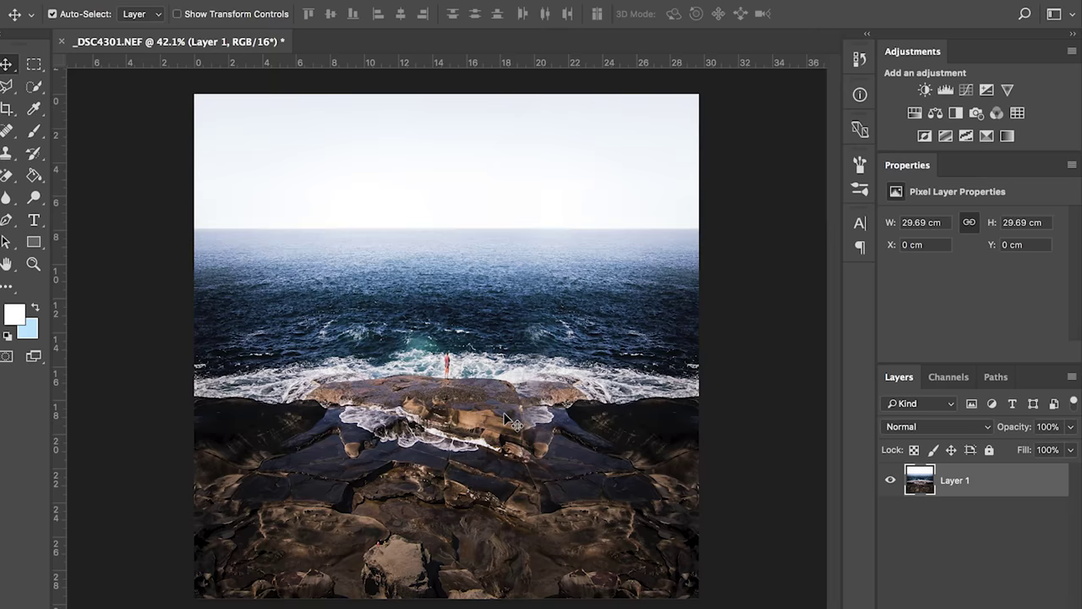
Fit the image on screen and flip it vertically.
key(ctrl+0)
key(ctrl+t)
right_click(531, 323)
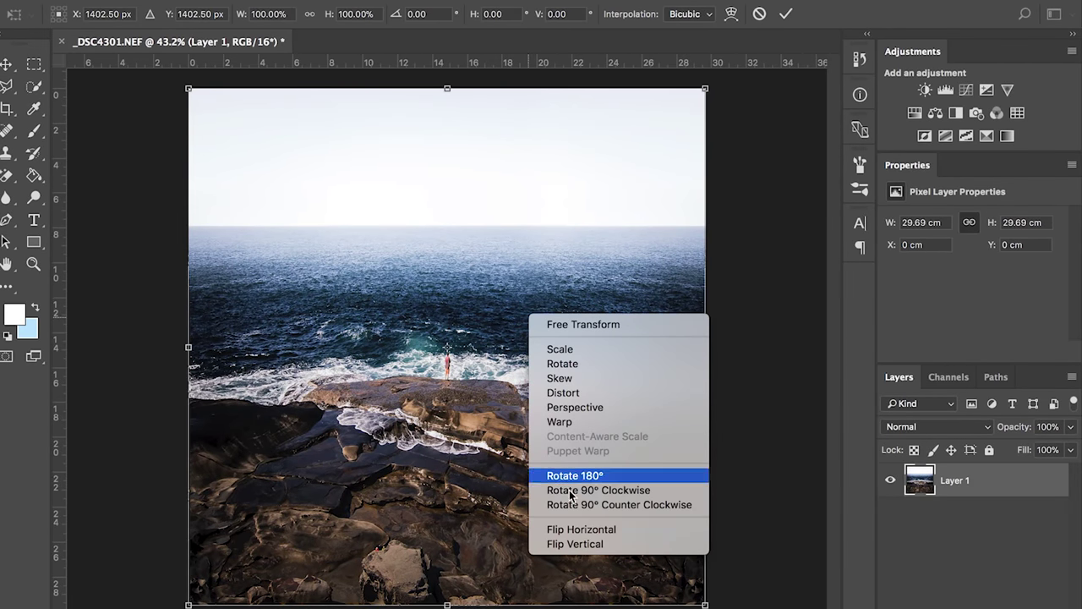
click(567, 546)
key(Return)
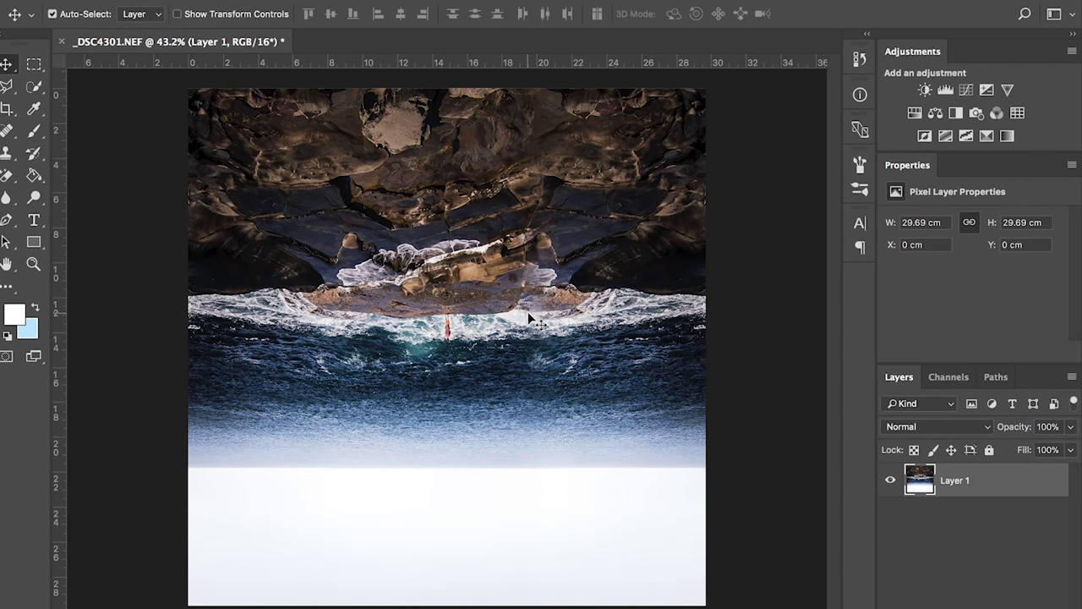
Apply the Polar Coordinates distortion (Rectangular to Polar) to wrap the seascape into a planet.
click(410, 0)
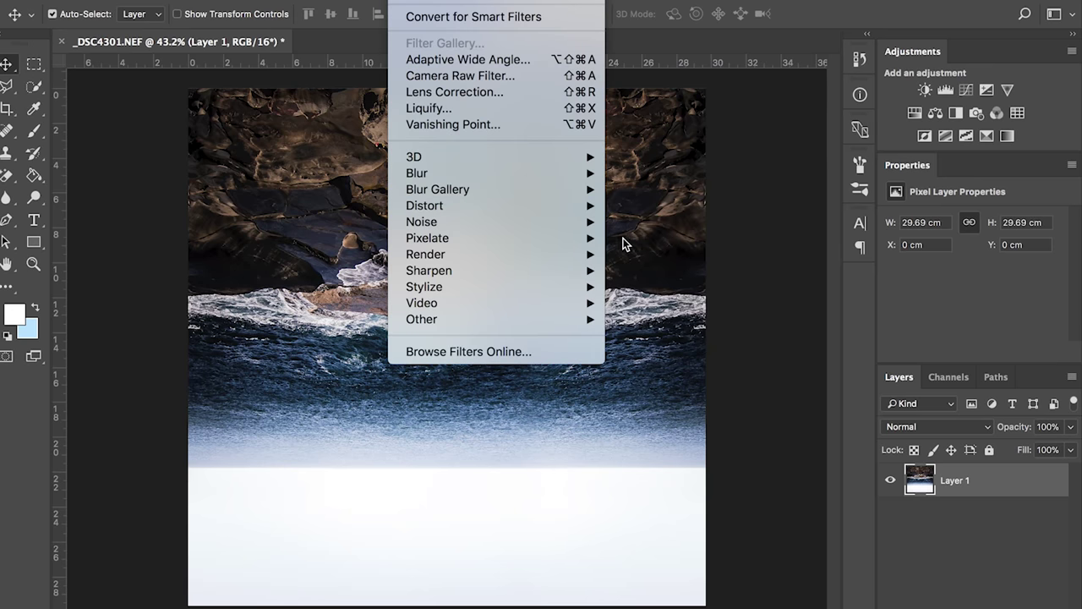
mouse_move(425, 205)
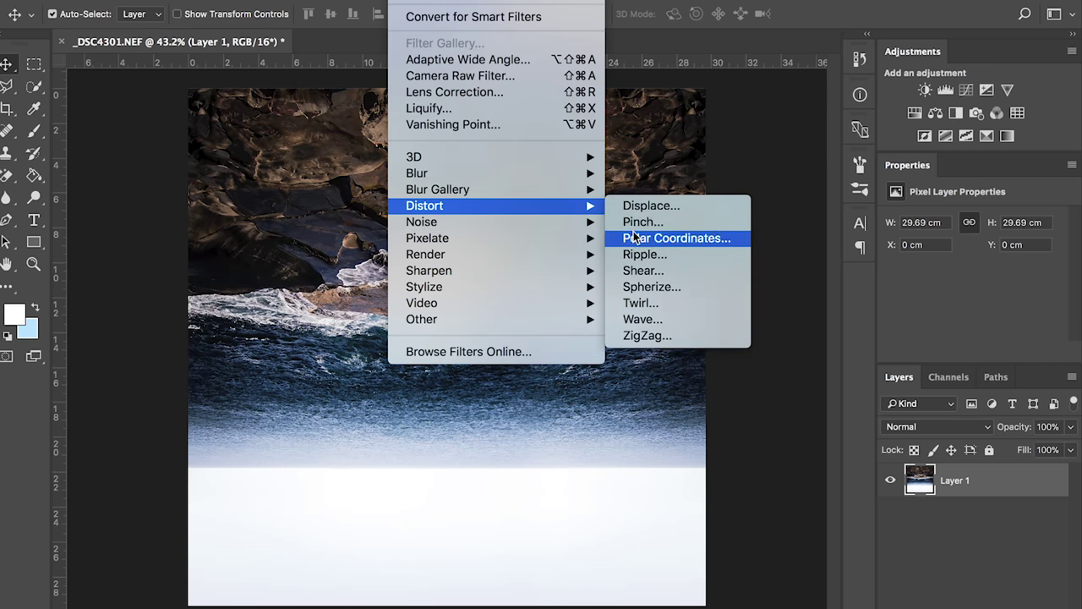
click(637, 237)
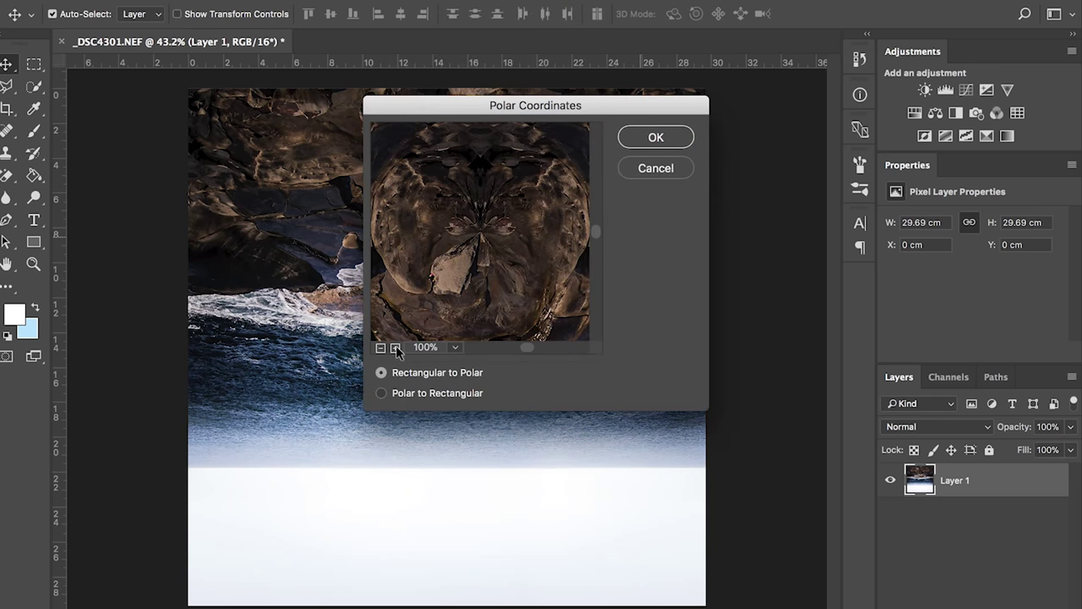
click(381, 348)
click(381, 348)
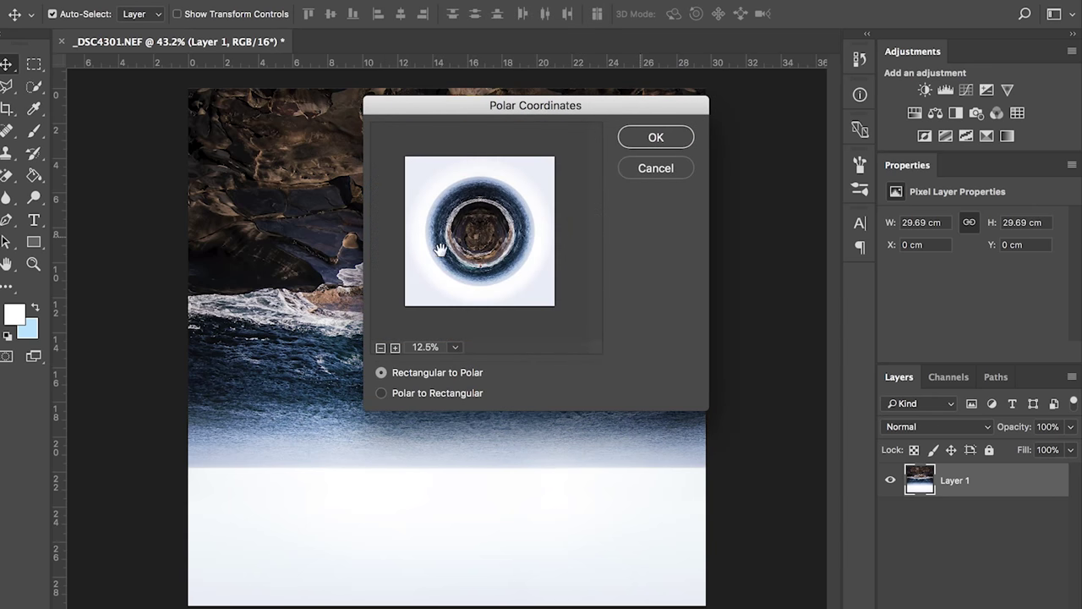
click(661, 137)
Rotate the planet 180° so the man stands on top.
key(ctrl+t)
right_click(555, 391)
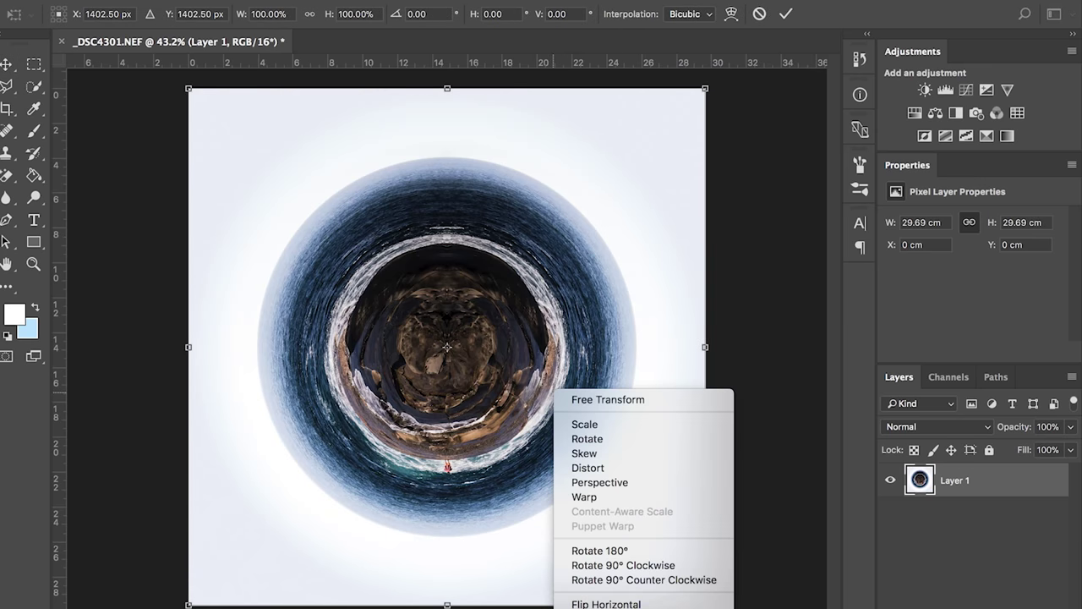
click(599, 550)
Commit the rotation and zoom in close on the man atop the planet.
key(Return)
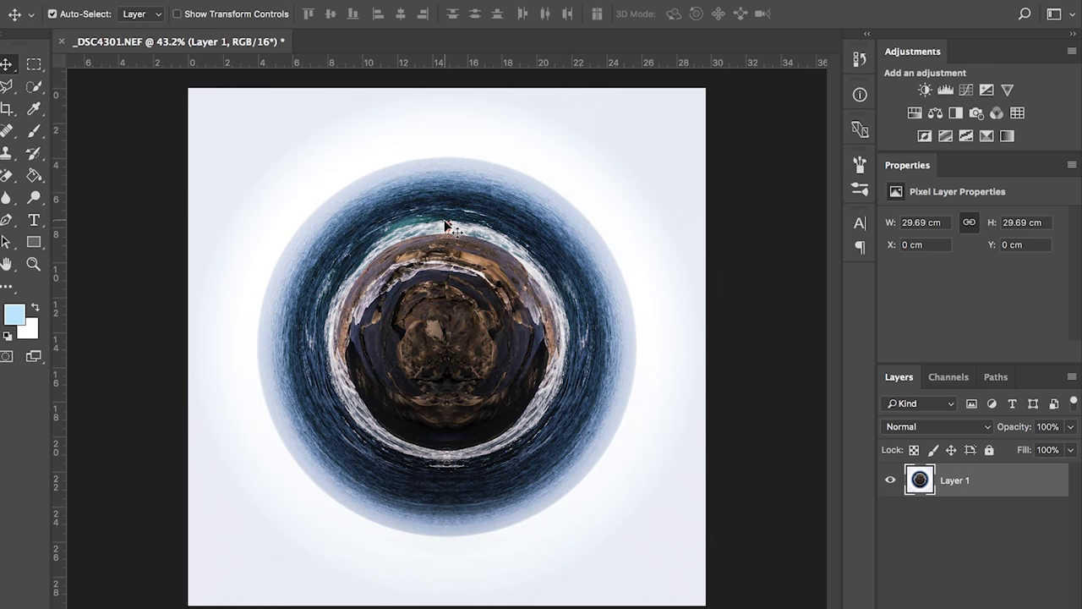
click(445, 226)
key(z)
drag(446, 225, 532, 247)
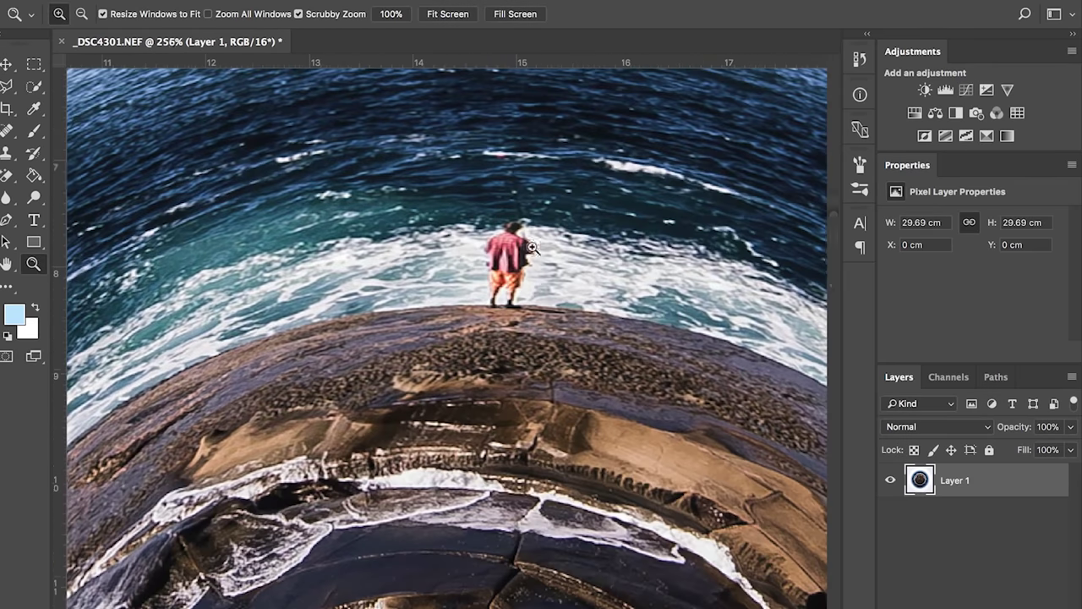
key(v)
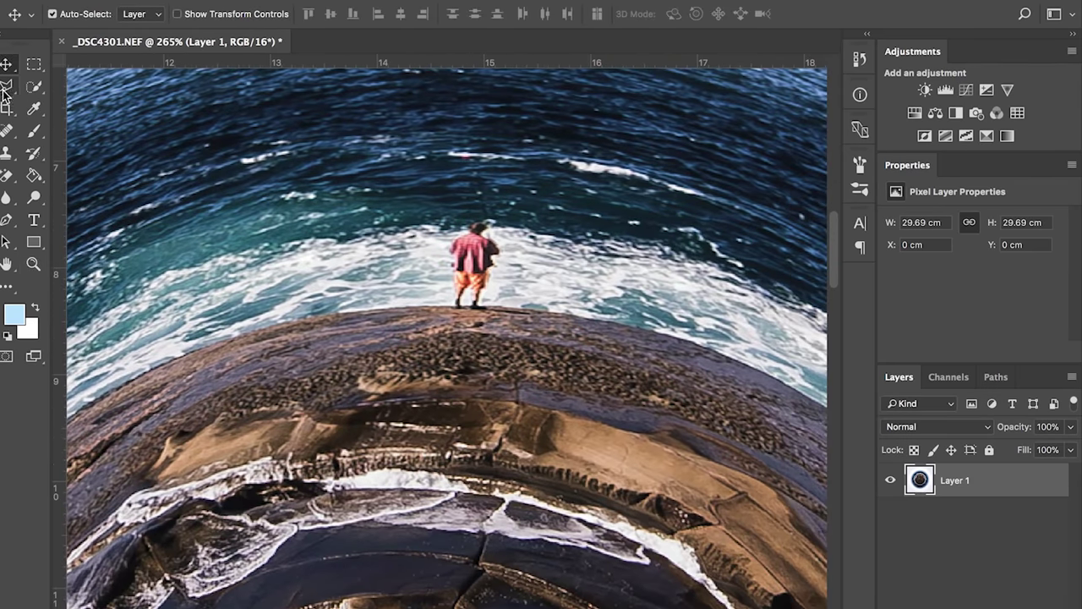
key(x)
key(z)
drag(494, 245, 508, 245)
key(v)
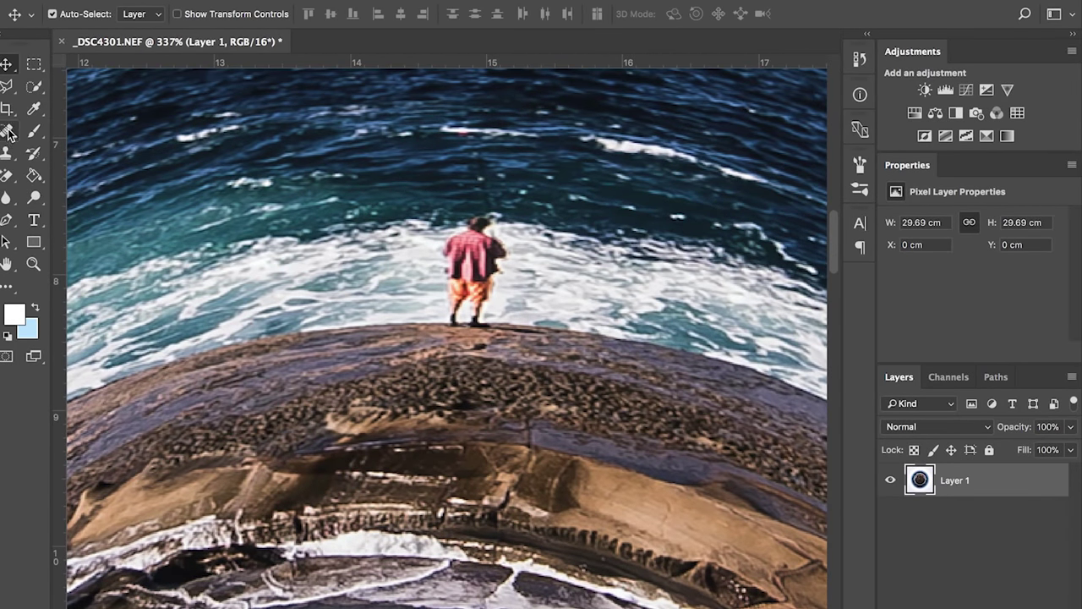
Select the man with the Polygonal Lasso and scale him up in place.
click(6, 88)
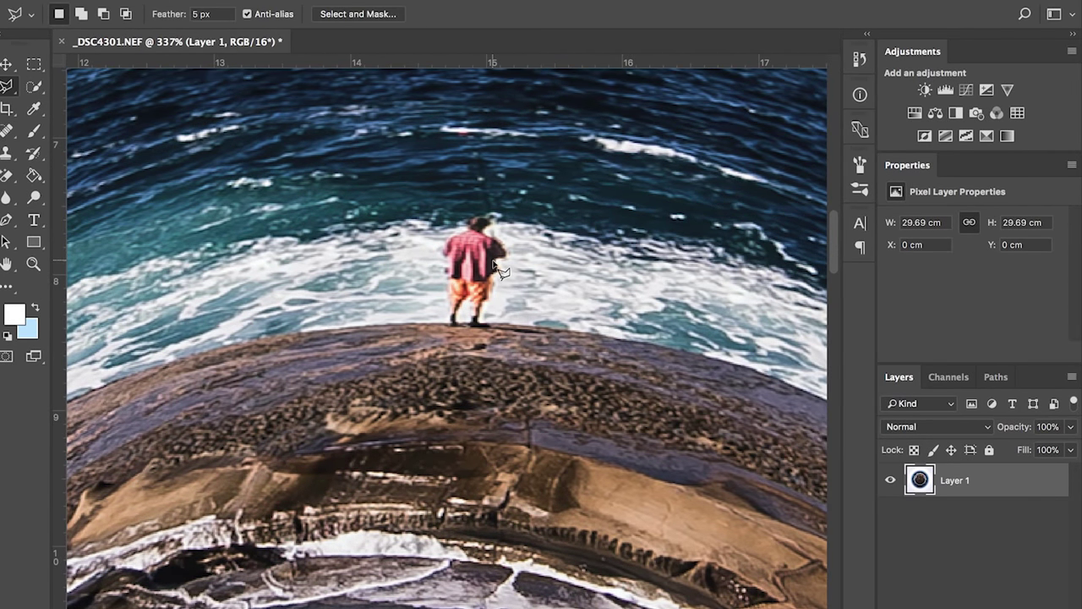
drag(499, 269, 536, 261)
drag(405, 245, 456, 182)
key(v)
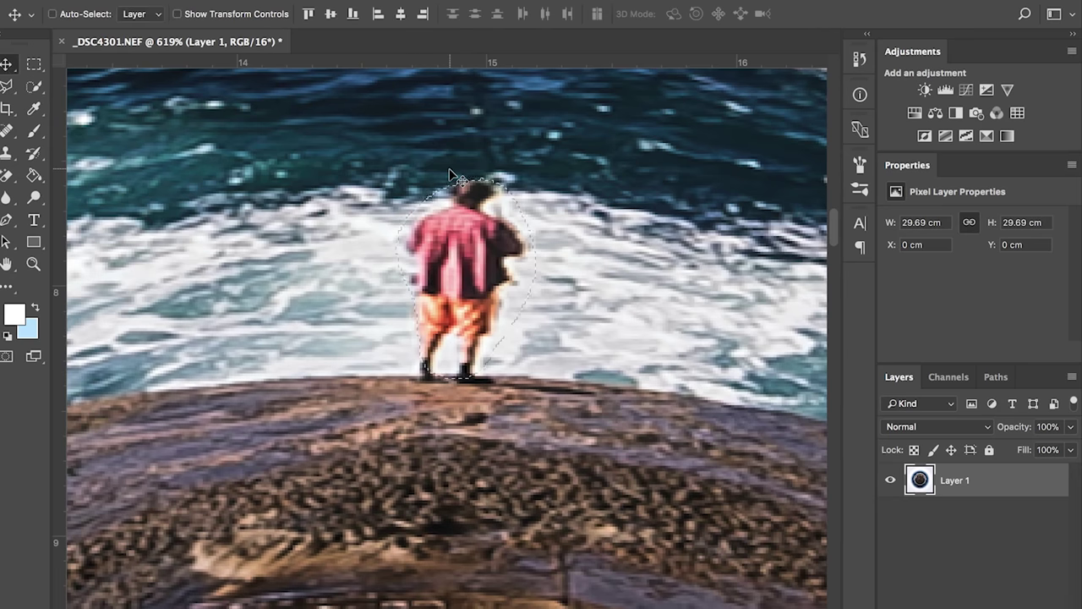
key(s)
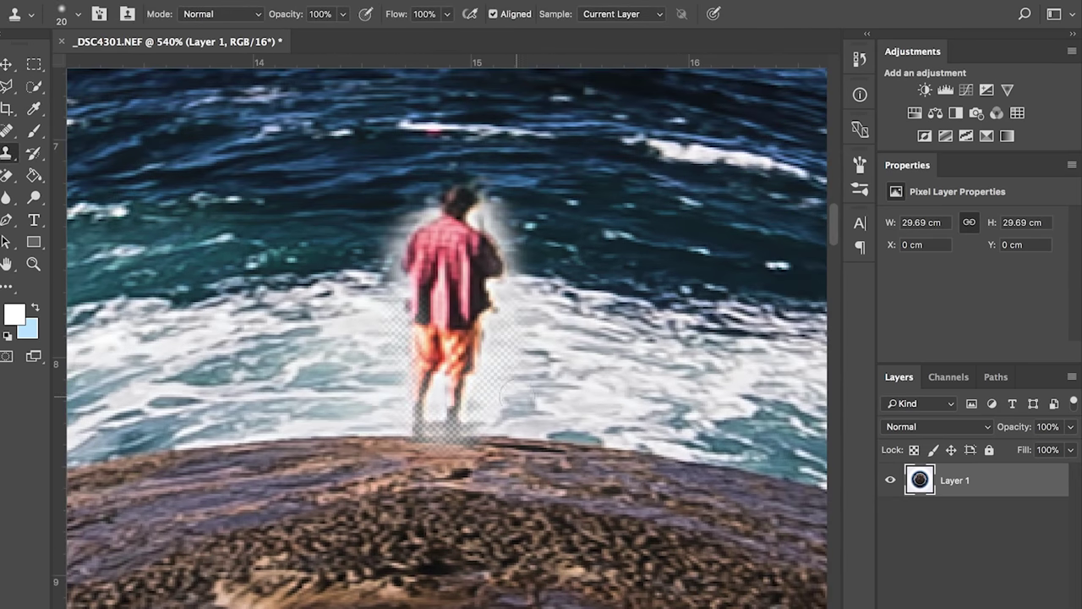
Clone water over the white halo beside the man's head.
drag(516, 199, 507, 267)
key(p)
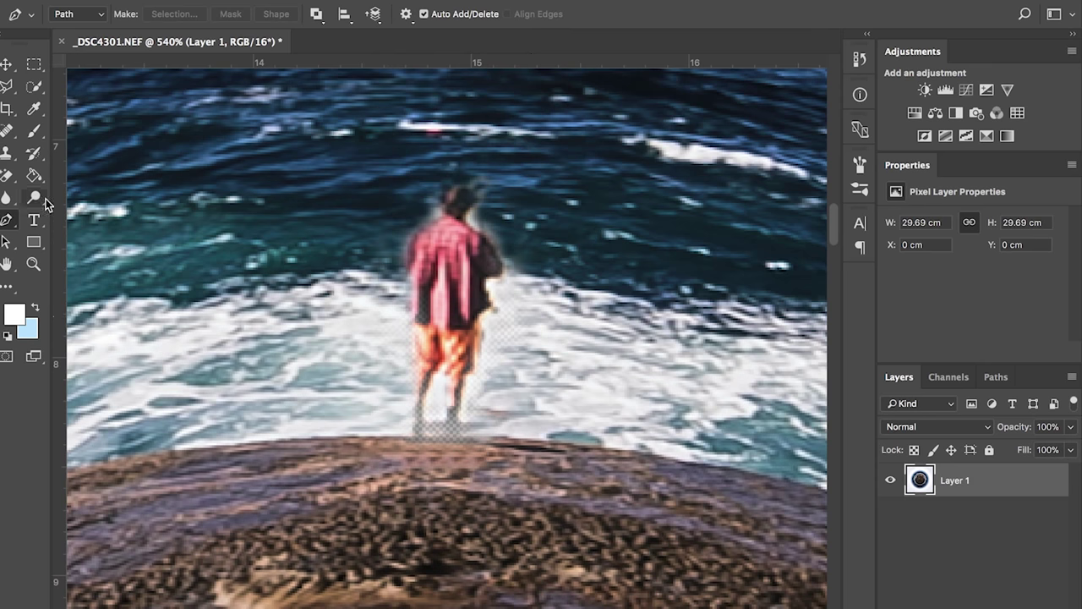
key(s)
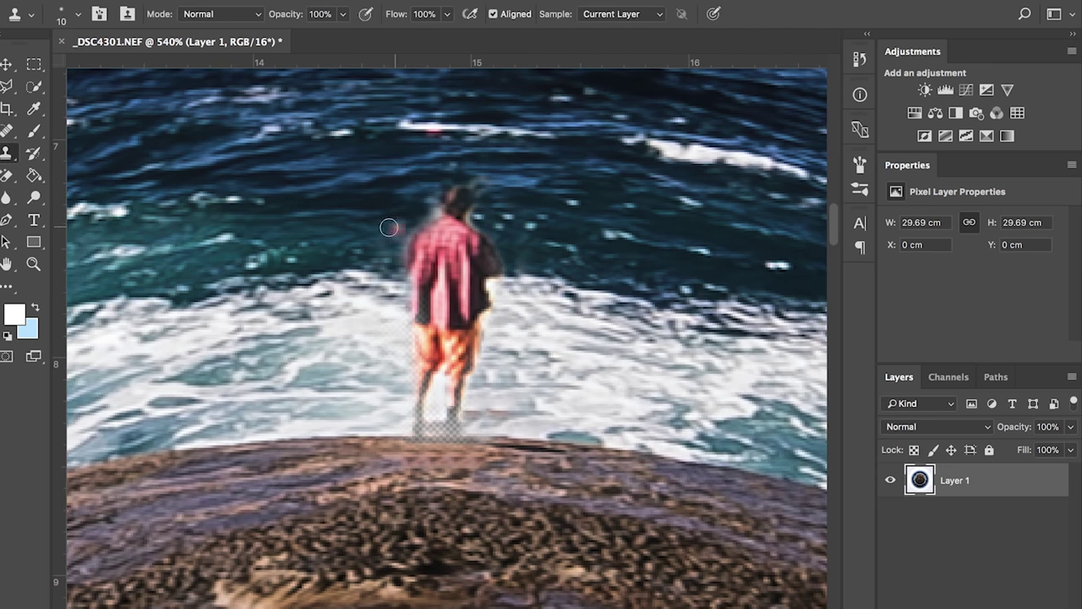